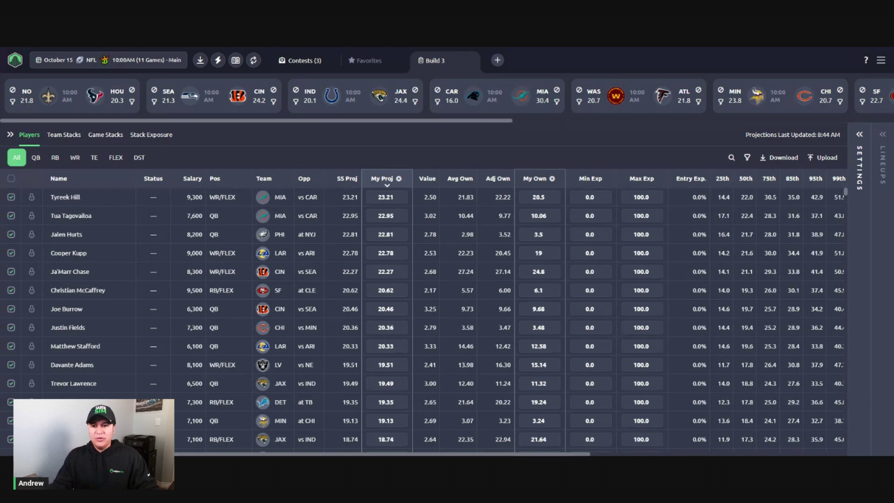
# Step: Start a custom data upload, then cancel and discard that first attempt
pyautogui.click(824, 159)
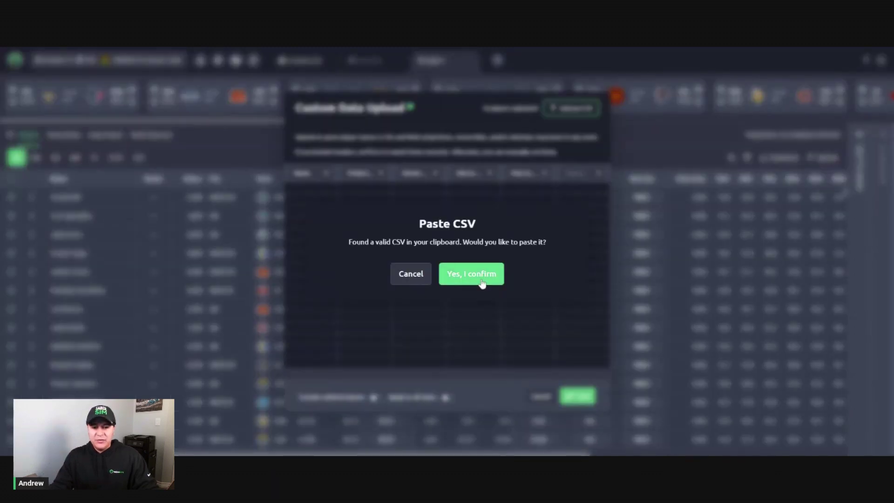
pyautogui.click(424, 285)
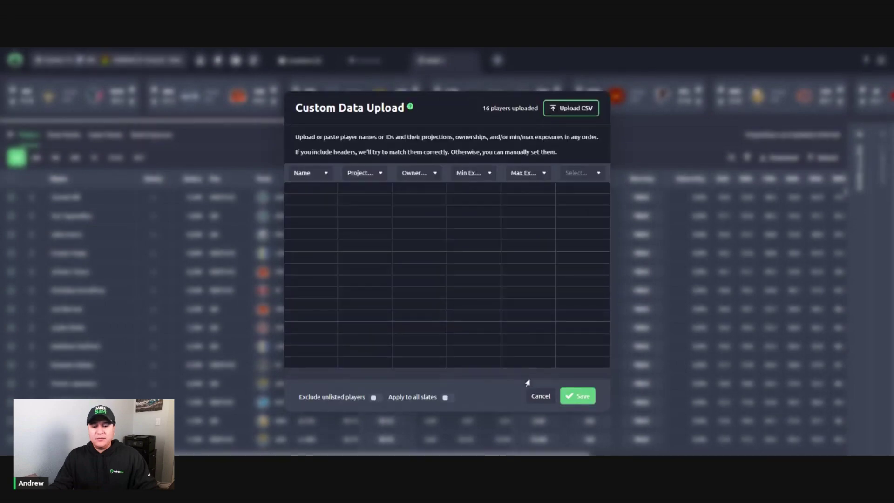
pyautogui.click(540, 397)
pyautogui.click(469, 277)
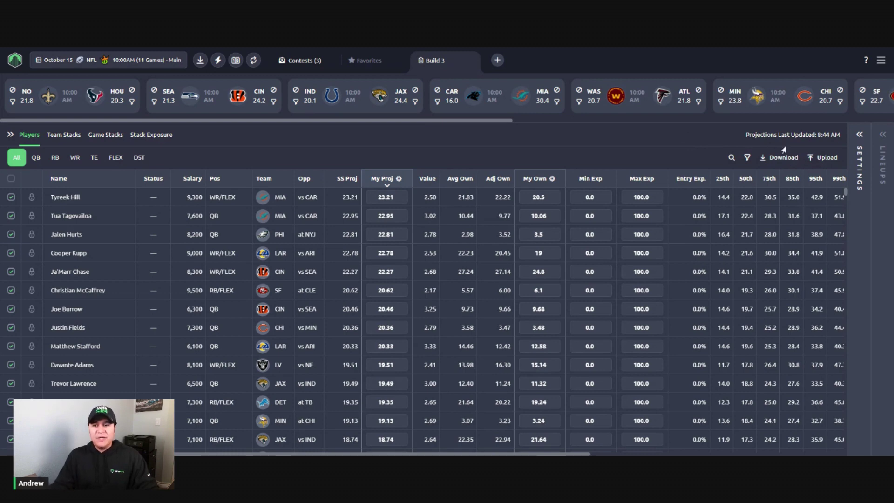
# Step: Upload the pasted 188-player CSV with its third column as Ownership, without saving a named source
pyautogui.click(828, 161)
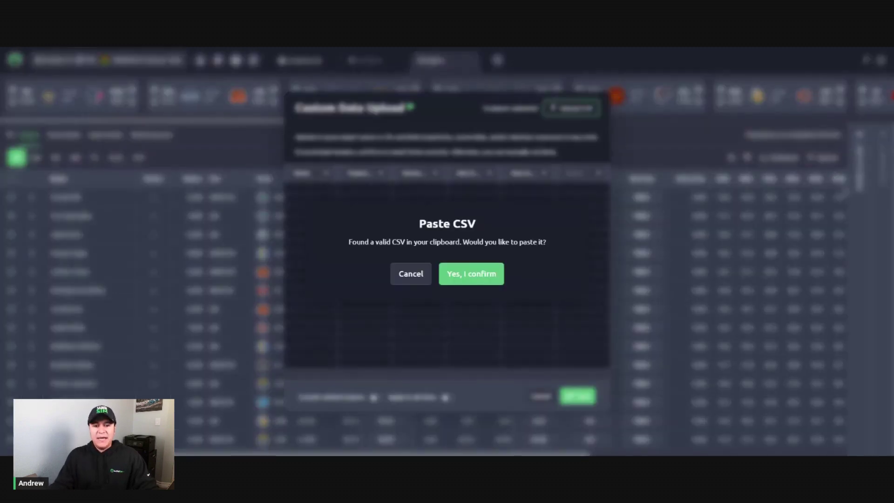
pyautogui.click(469, 275)
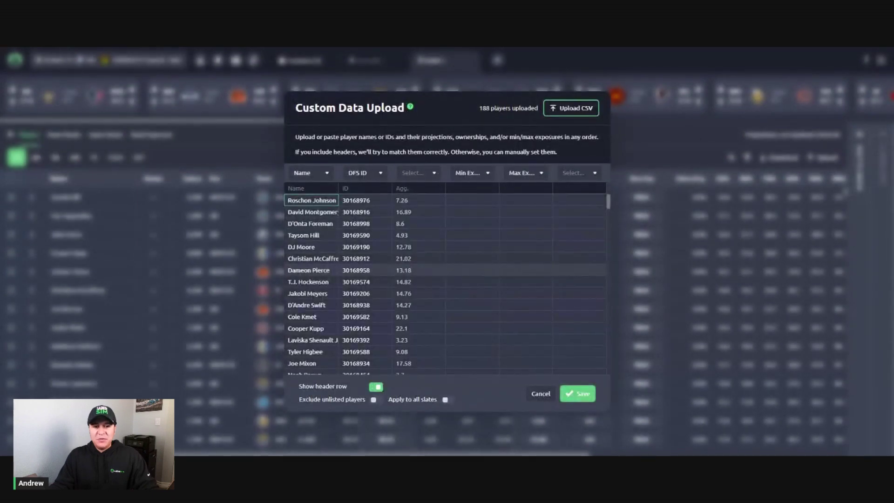
pyautogui.click(422, 174)
pyautogui.click(429, 265)
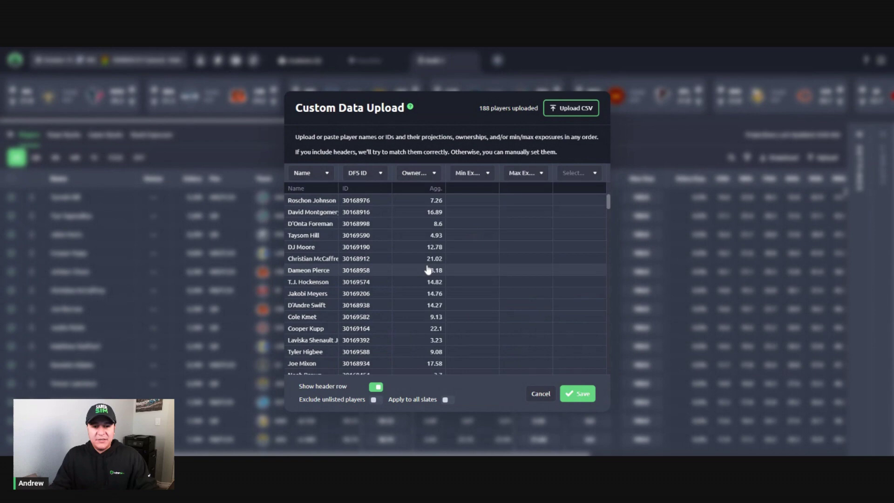
pyautogui.click(577, 393)
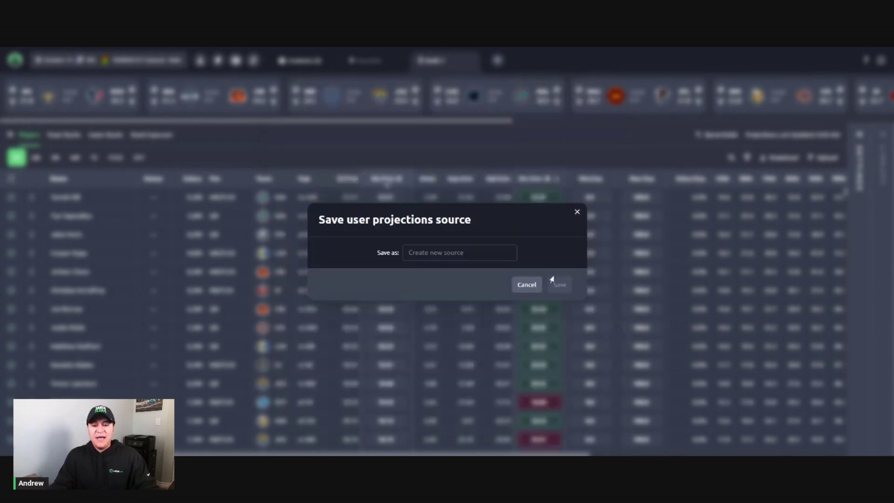
pyautogui.click(517, 286)
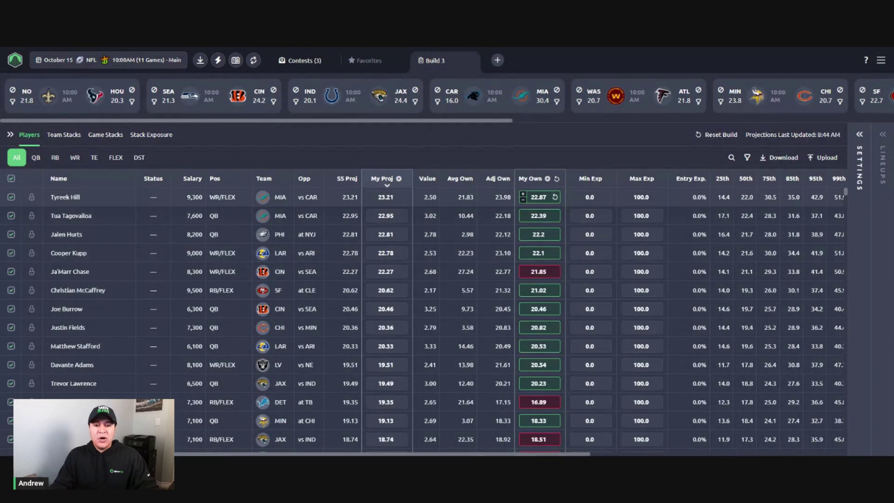
# Step: Save the current custom ownership from the My Own options menu
pyautogui.click(548, 178)
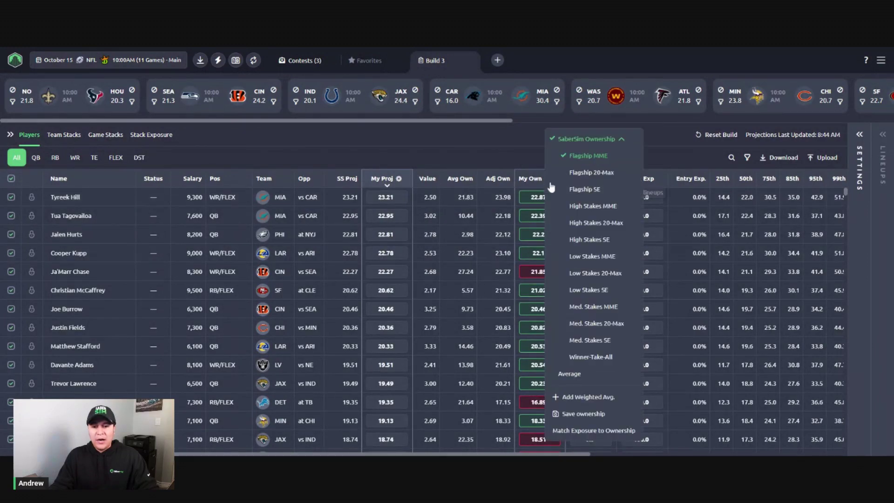
pyautogui.click(611, 142)
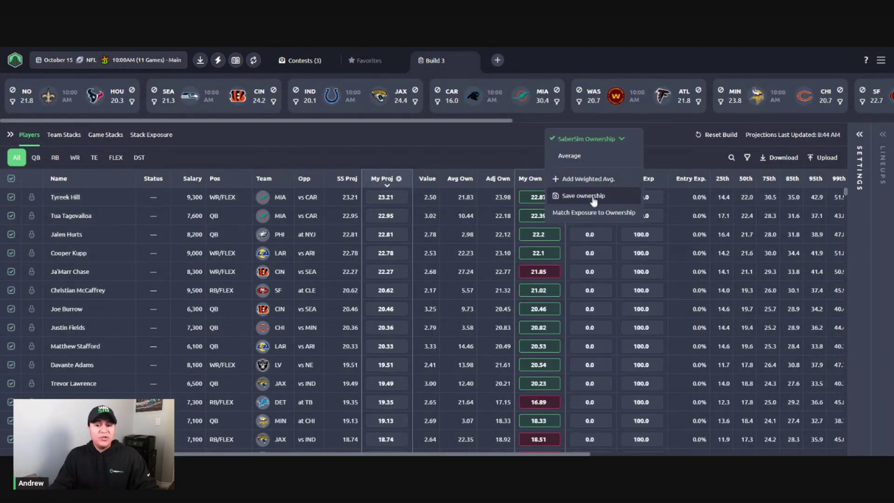
pyautogui.click(587, 196)
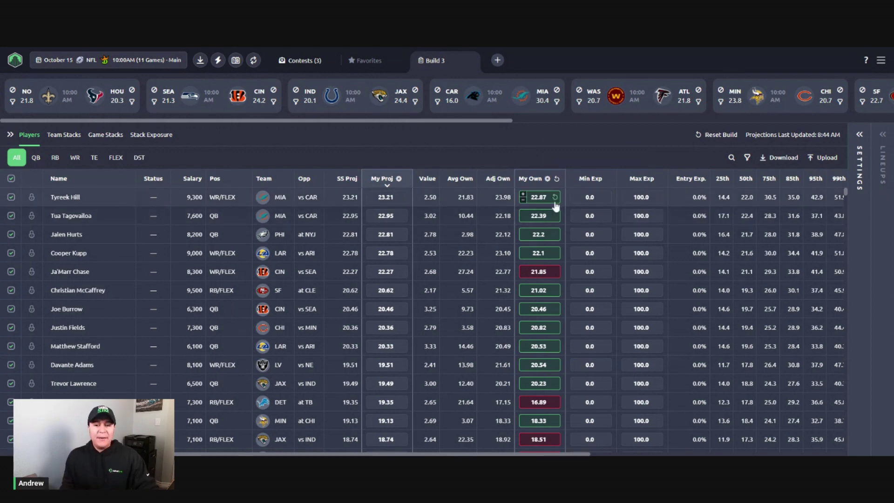
# Step: Match exposure to ownership with 15% min and max bands
pyautogui.click(548, 179)
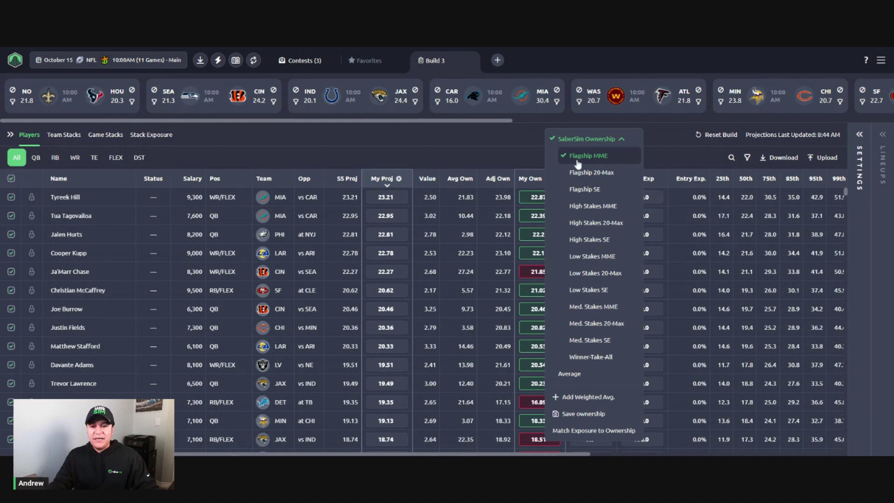
pyautogui.click(621, 140)
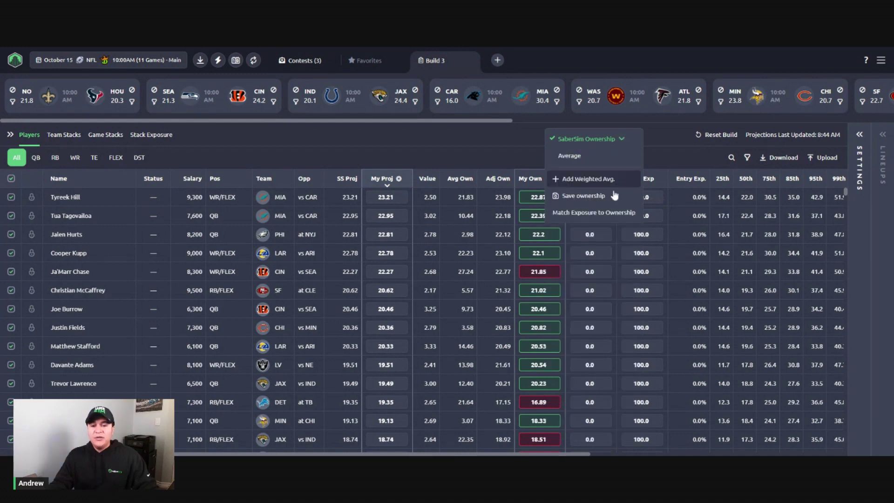
pyautogui.click(603, 214)
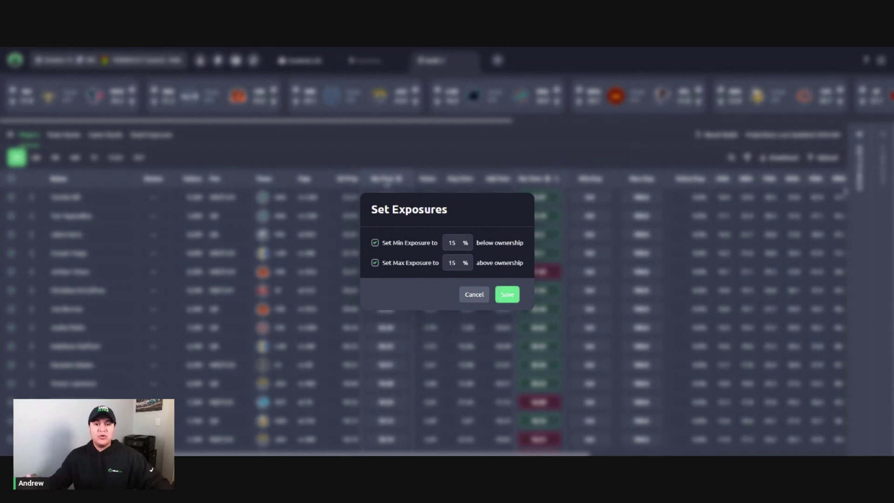
pyautogui.click(507, 295)
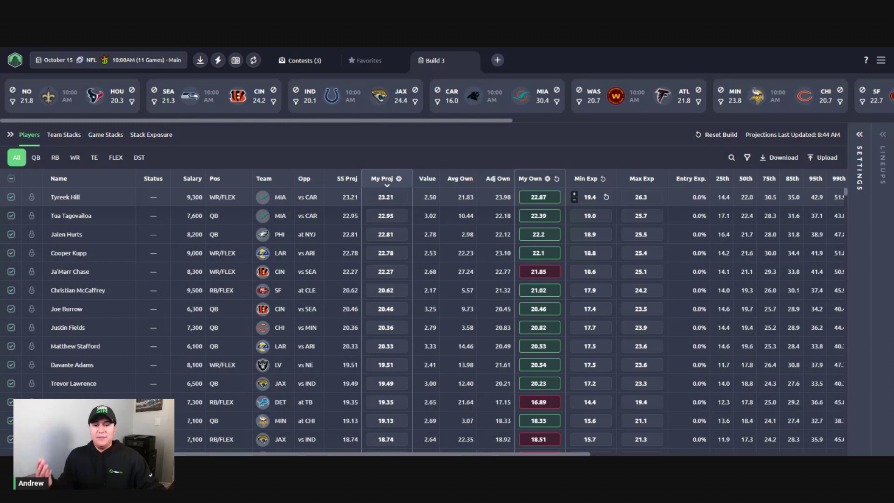
# Step: In build settings, set correlation to Moderate (3) and No. Lineups to 5000
pyautogui.click(859, 148)
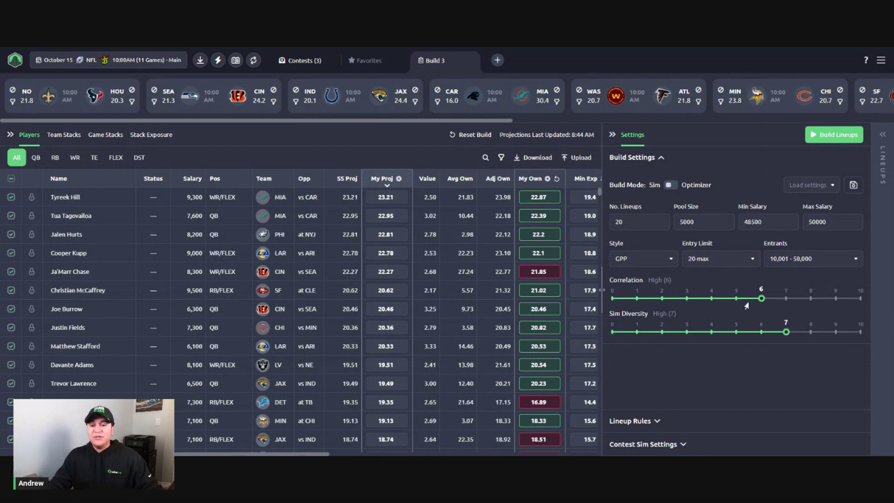
pyautogui.click(688, 299)
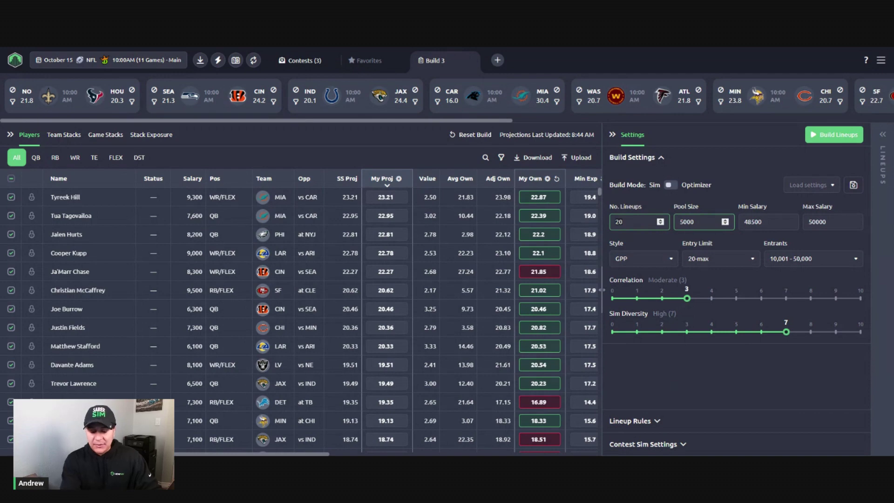
pyautogui.write('5000')
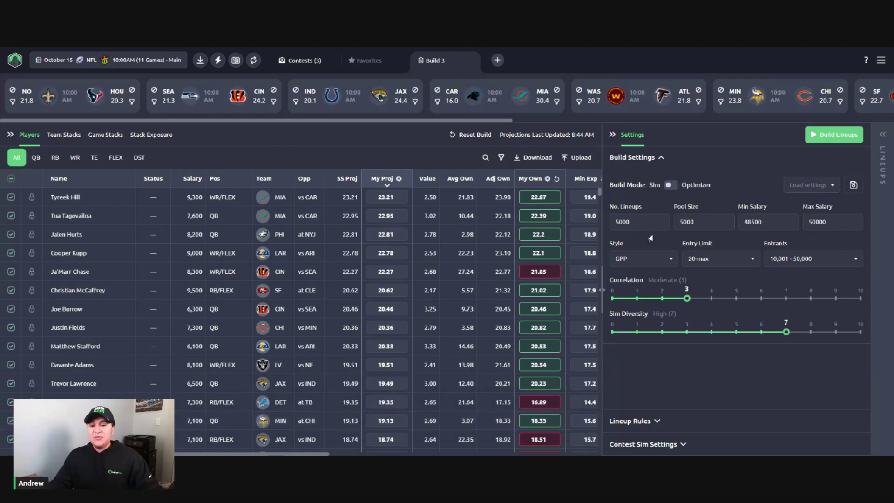
# Step: Rename Build 3 to 'my custom field lineups'
pyautogui.rightClick(447, 63)
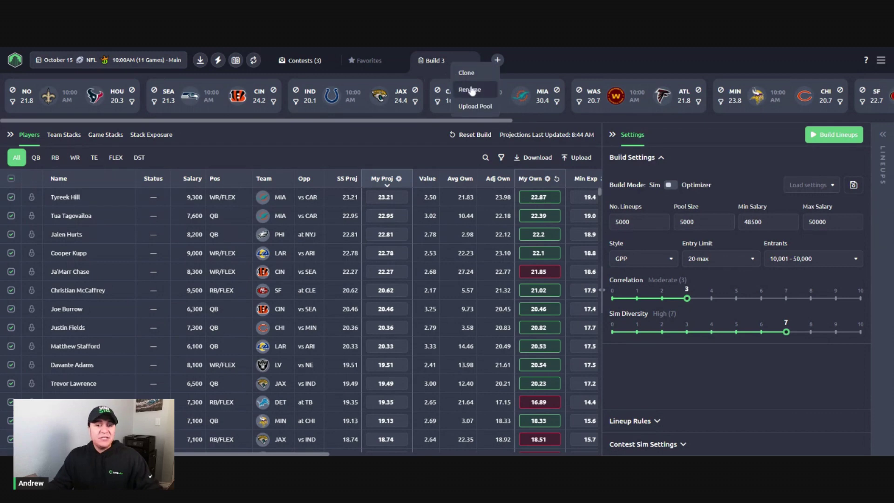
pyautogui.click(470, 91)
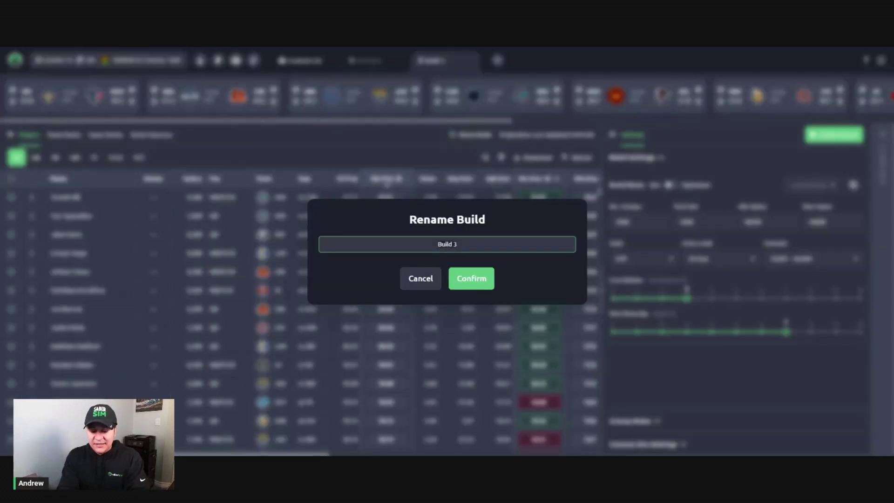
pyautogui.write('my custom field')
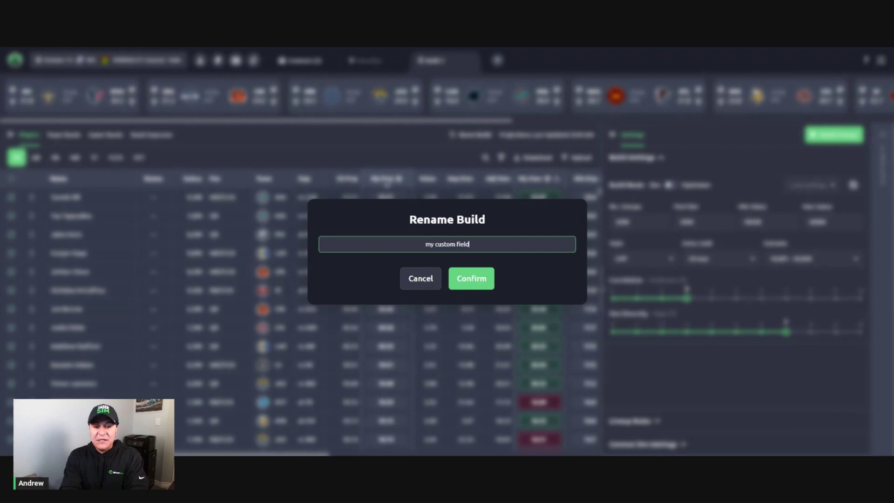
pyautogui.write(' lineups')
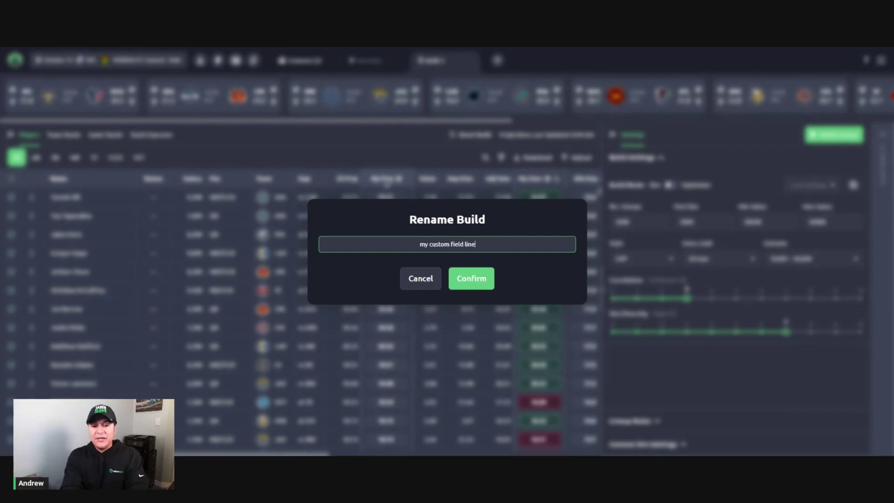
pyautogui.click(471, 278)
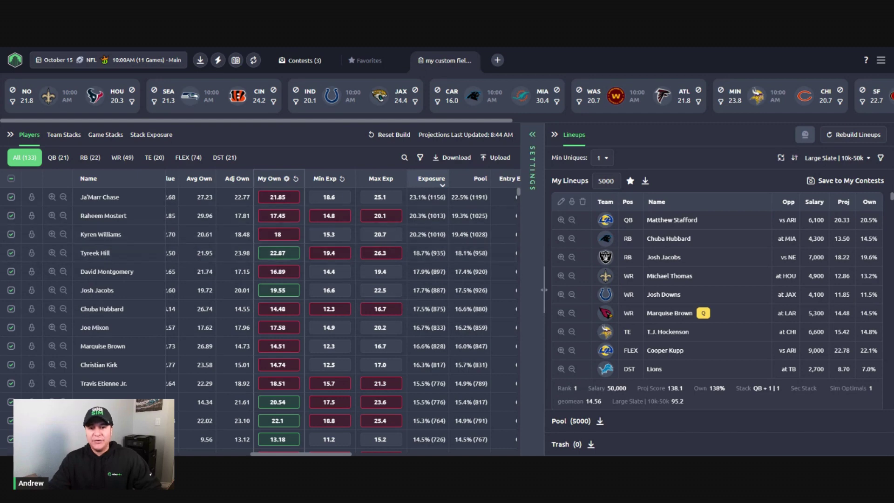
# Step: Show and then hide the build settings sidebar to widen the Players table
pyautogui.click(533, 135)
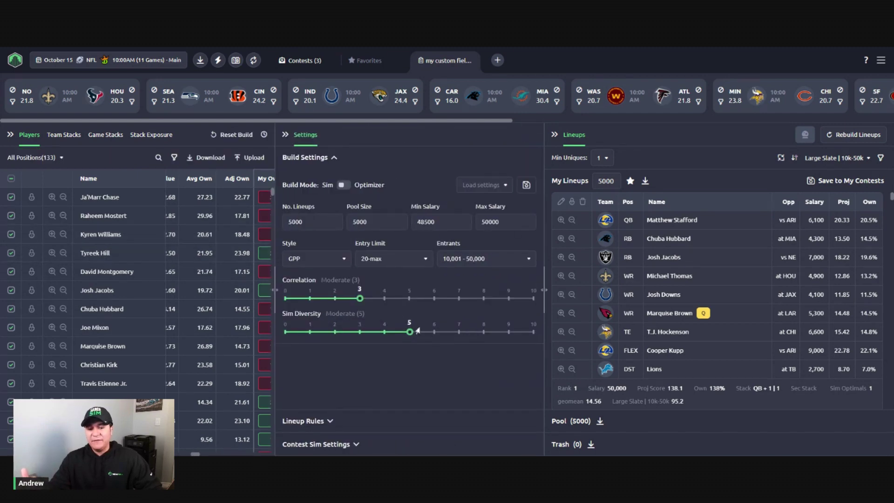
pyautogui.click(286, 135)
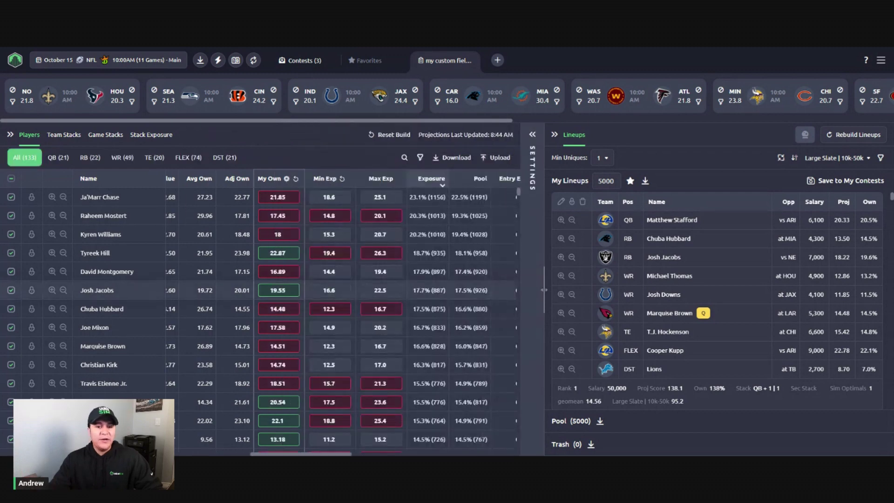
pyautogui.scroll(-10, 278, 186)
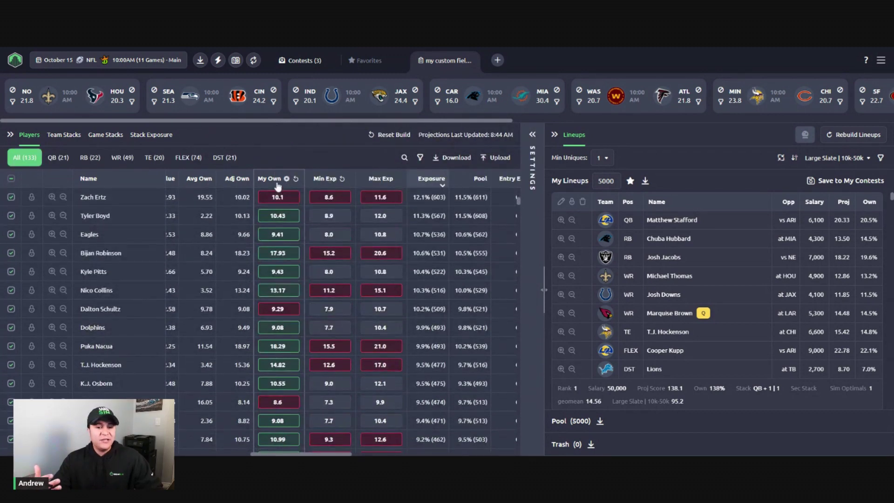
# Step: Sort players by My Own ownership and scroll through the list
pyautogui.click(274, 179)
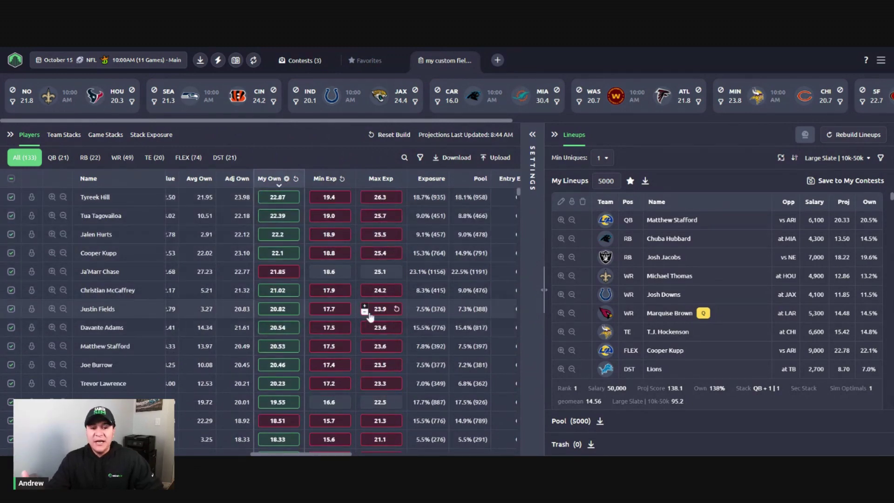
pyautogui.scroll(-10, 368, 275)
pyautogui.scroll(-10, 380, 270)
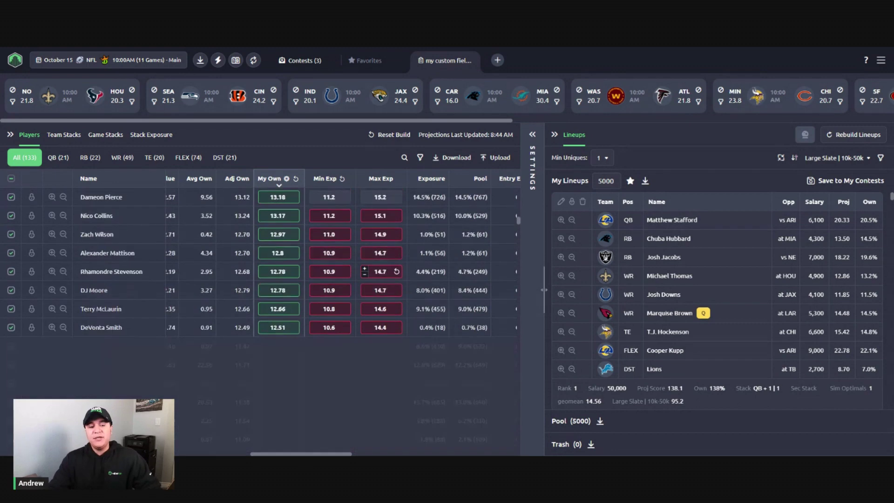
pyautogui.scroll(-10, 379, 277)
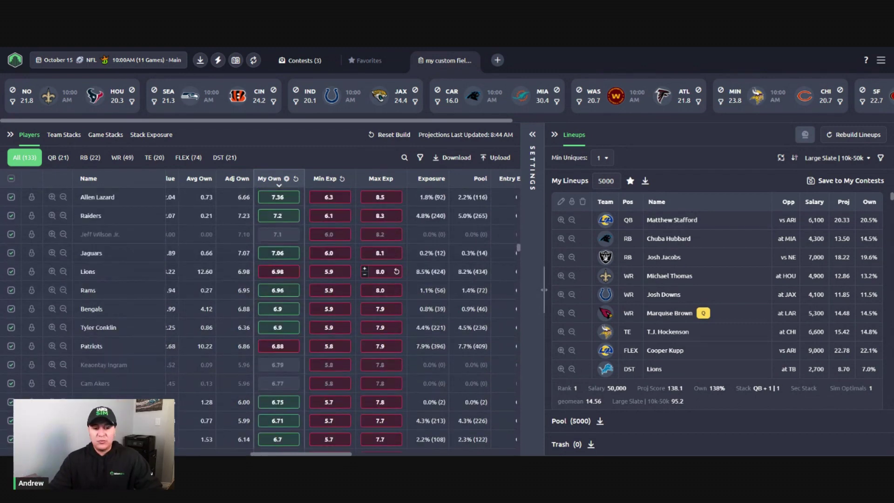
pyautogui.scroll(-10, 380, 280)
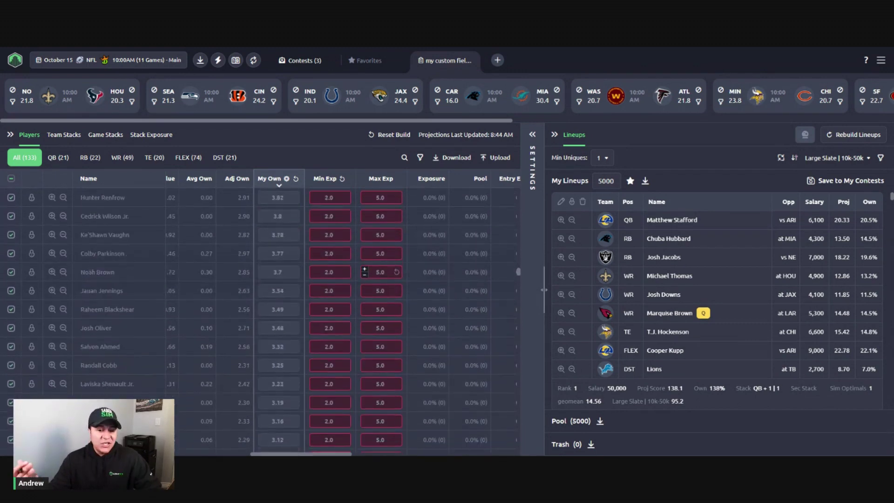
pyautogui.scroll(10, 380, 364)
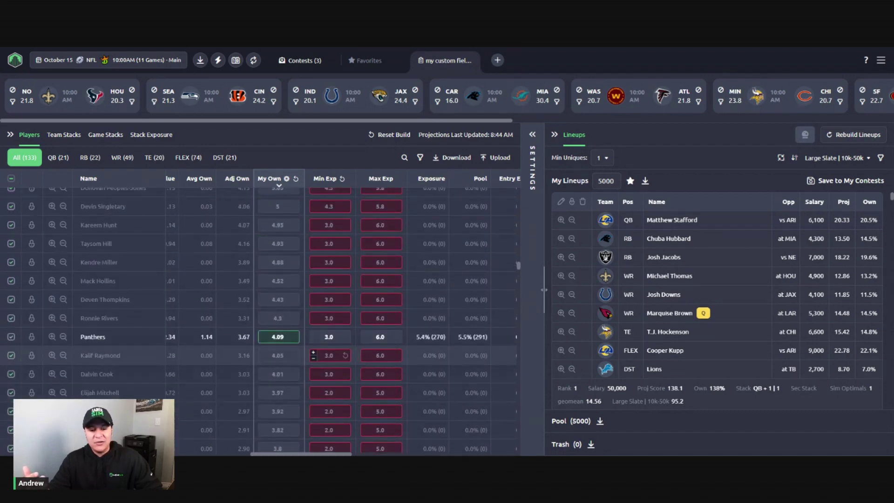
pyautogui.scroll(5, 328, 401)
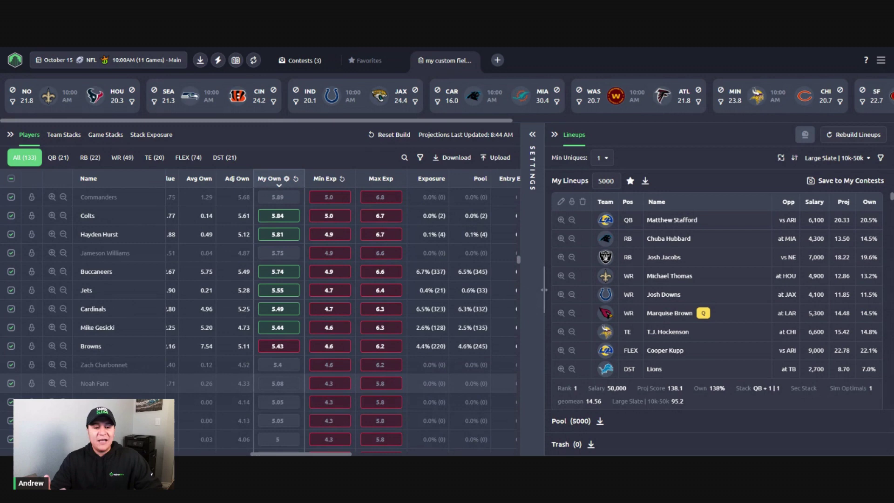
pyautogui.scroll(5, 328, 382)
pyautogui.scroll(10, 328, 368)
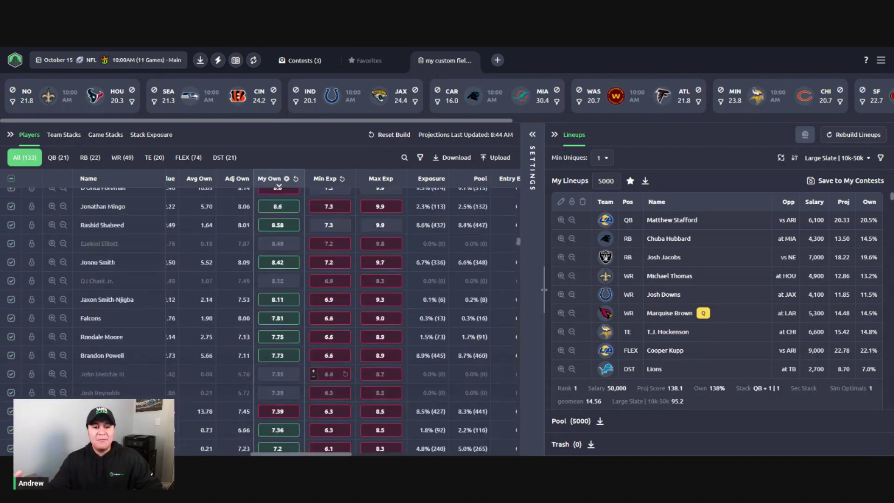
pyautogui.scroll(5, 338, 374)
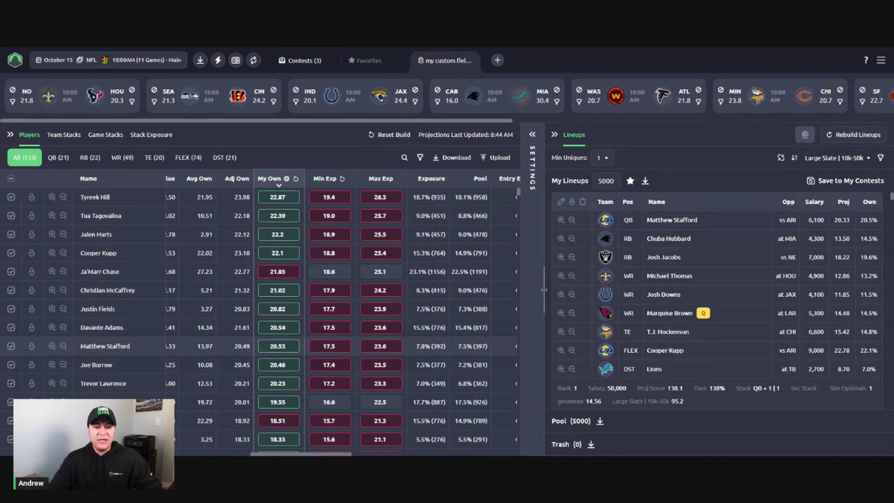
# Step: Re-sort the Players table by lineup Exposure
pyautogui.click(428, 182)
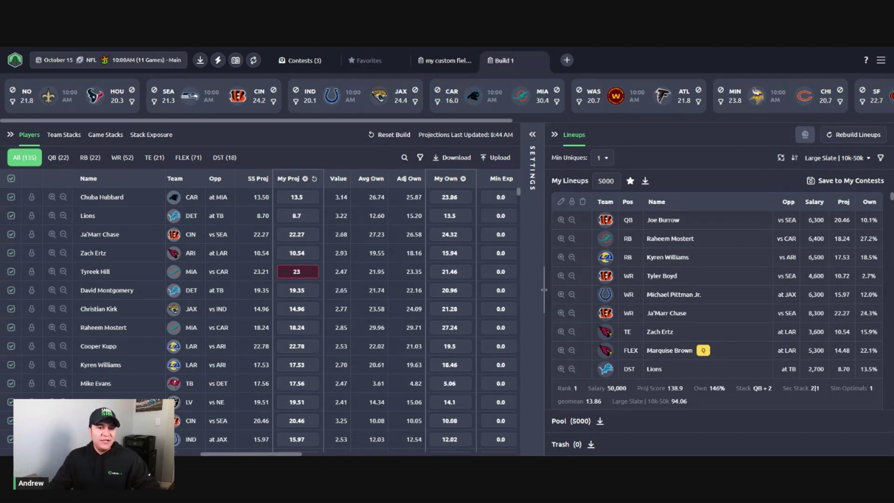
# Step: Set the NFL $125K mini-MAX contest sim's field lineups to 'my custom field lineups' and save
pyautogui.click(846, 181)
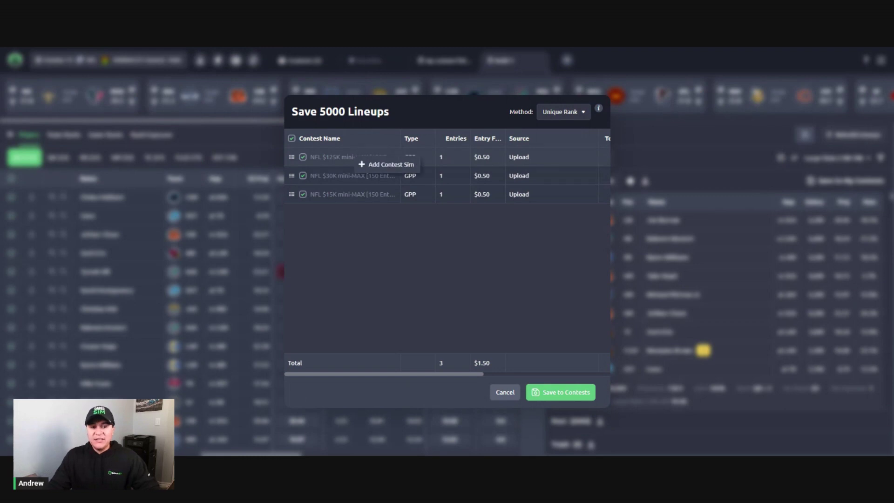
pyautogui.click(388, 163)
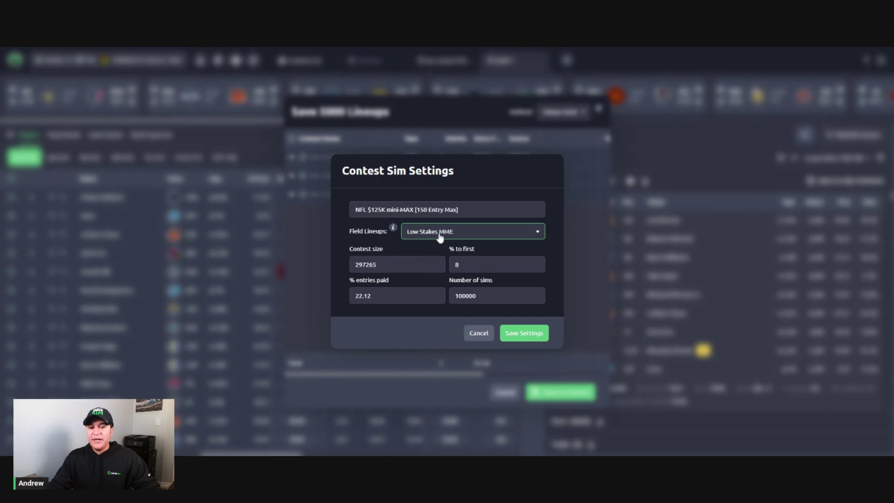
pyautogui.click(486, 236)
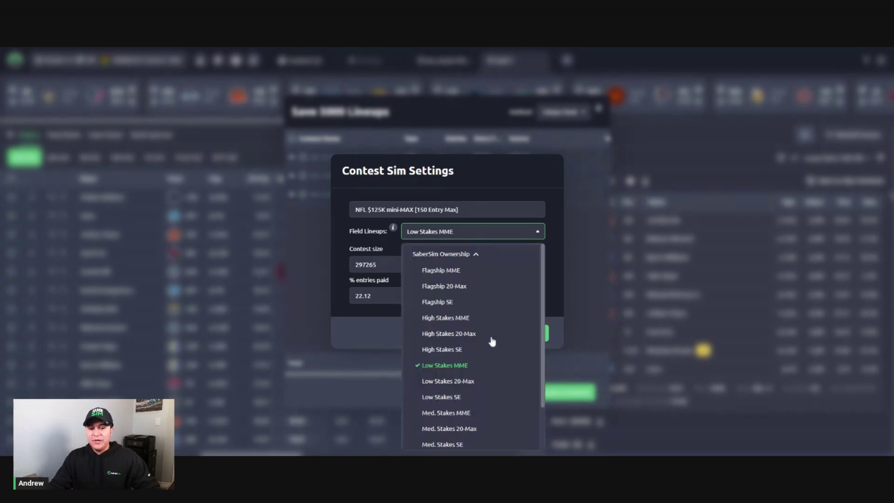
pyautogui.scroll(-2, 532, 349)
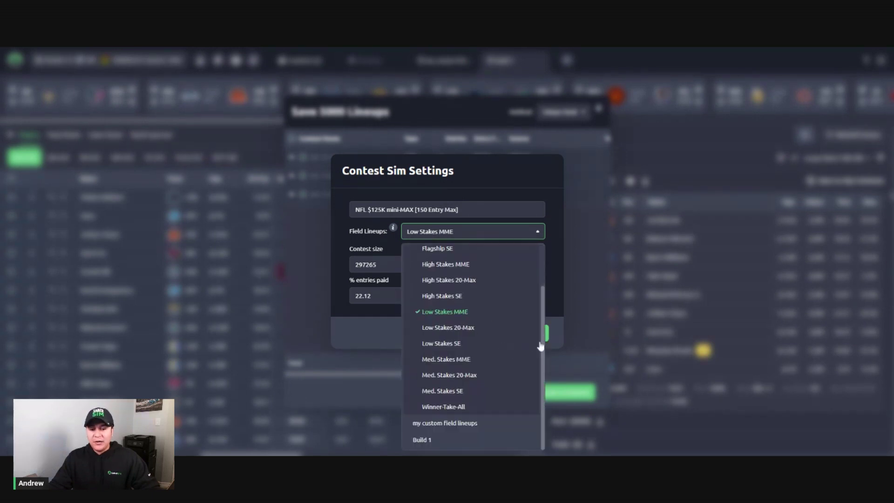
pyautogui.click(446, 426)
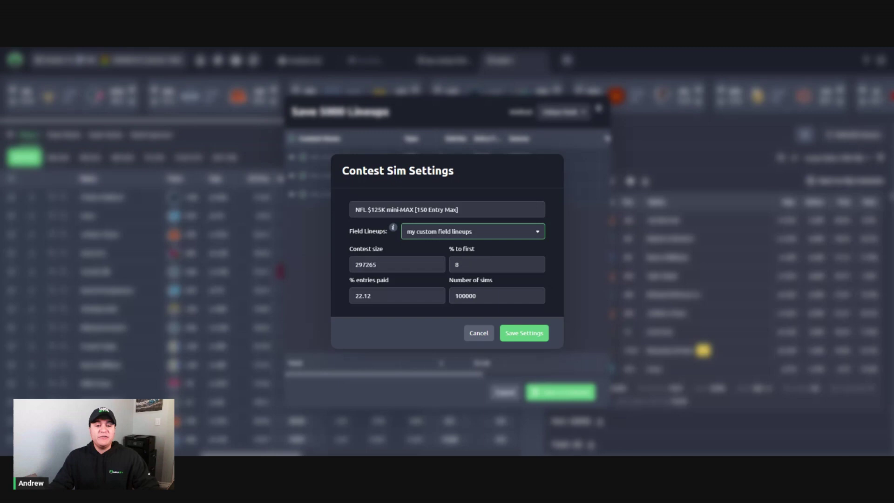
pyautogui.click(524, 339)
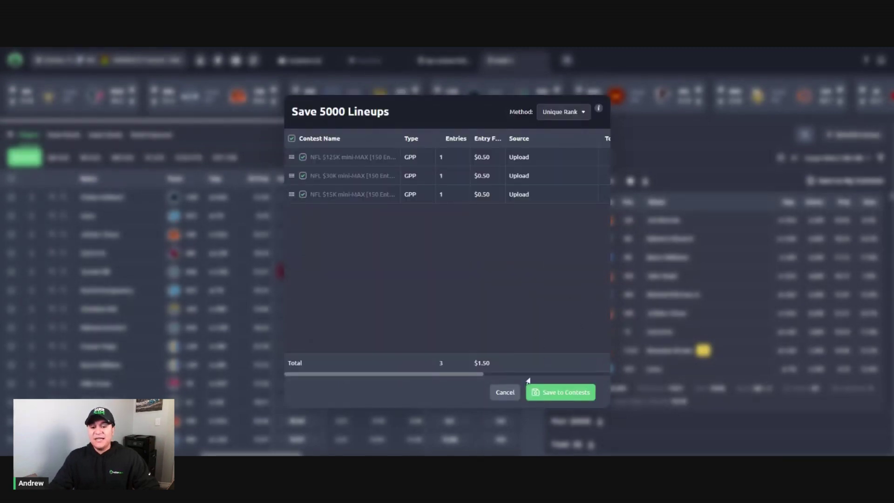
# Step: Close the save dialog and run the contest sim on Build 1's 5000 lineups
pyautogui.press('Escape')
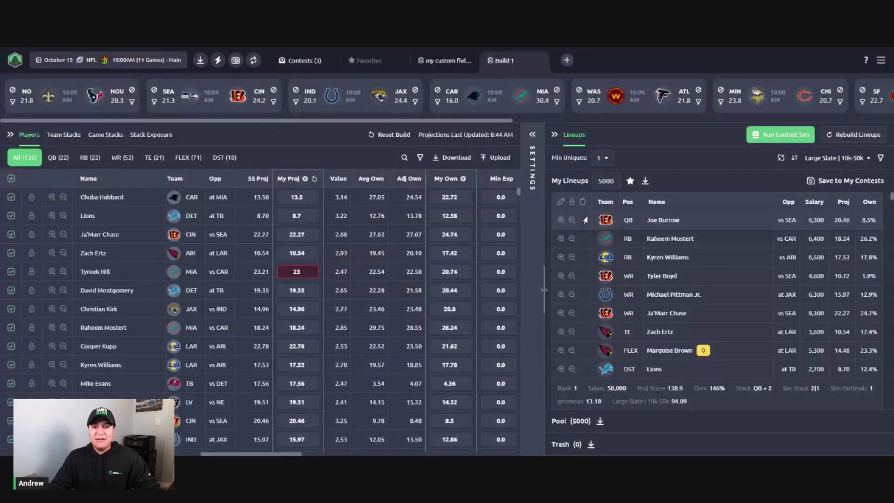
pyautogui.click(777, 139)
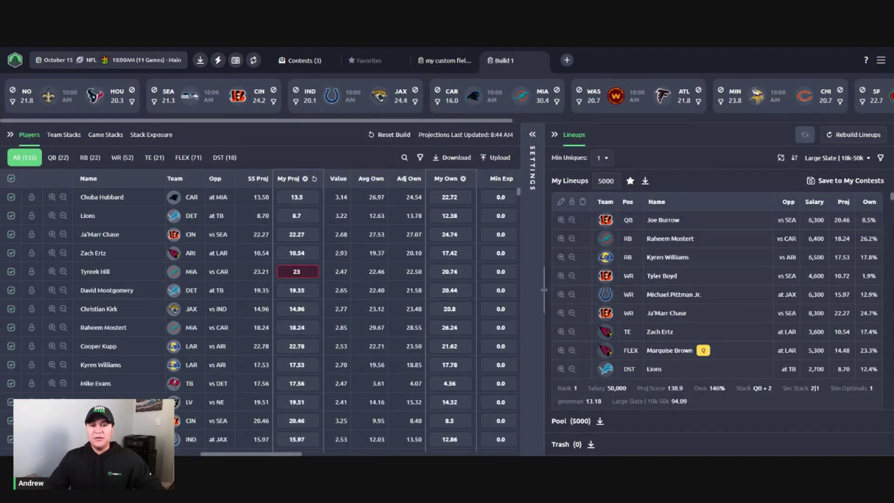